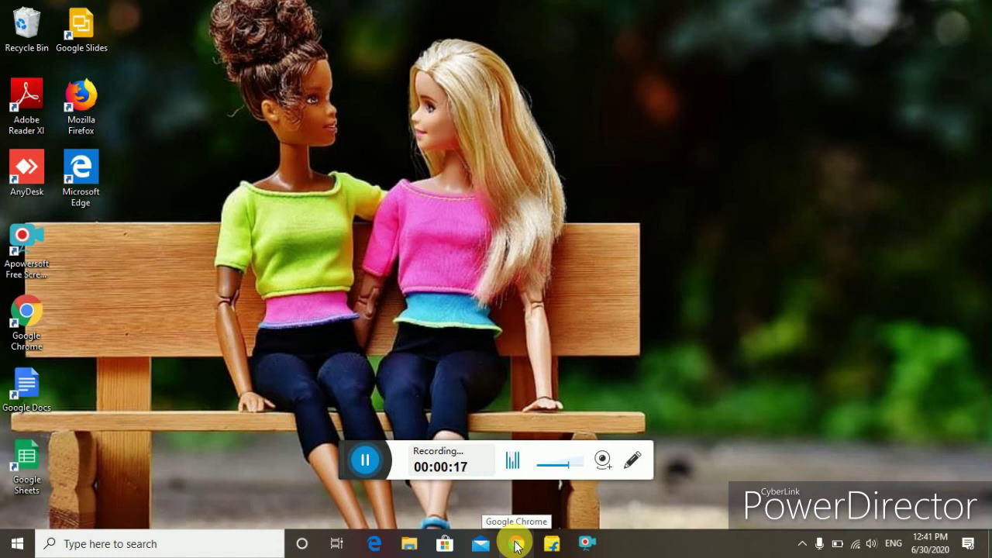
# Launch Google Chrome from the taskbar so a New Tab page fills the screen.
pyautogui.click(517, 545)
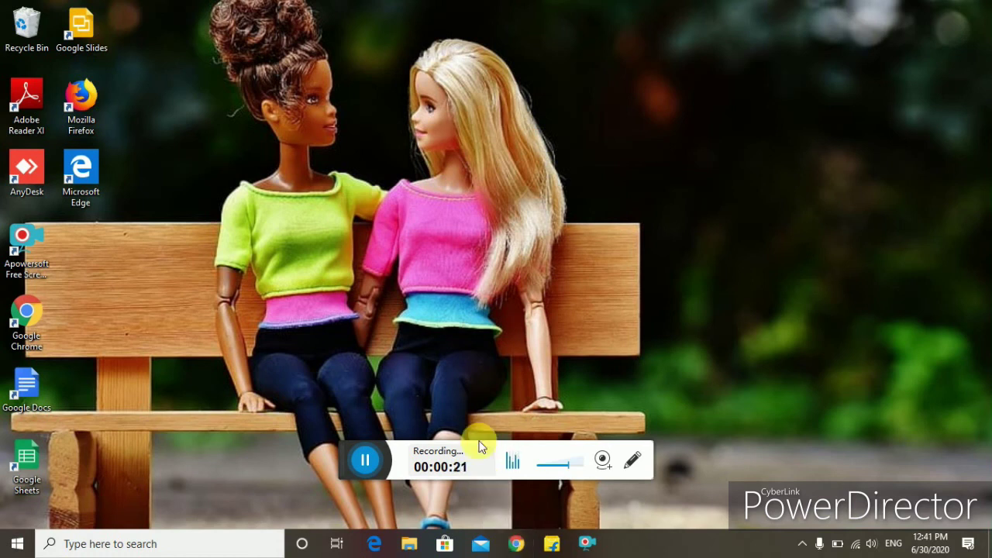
pyautogui.click(514, 545)
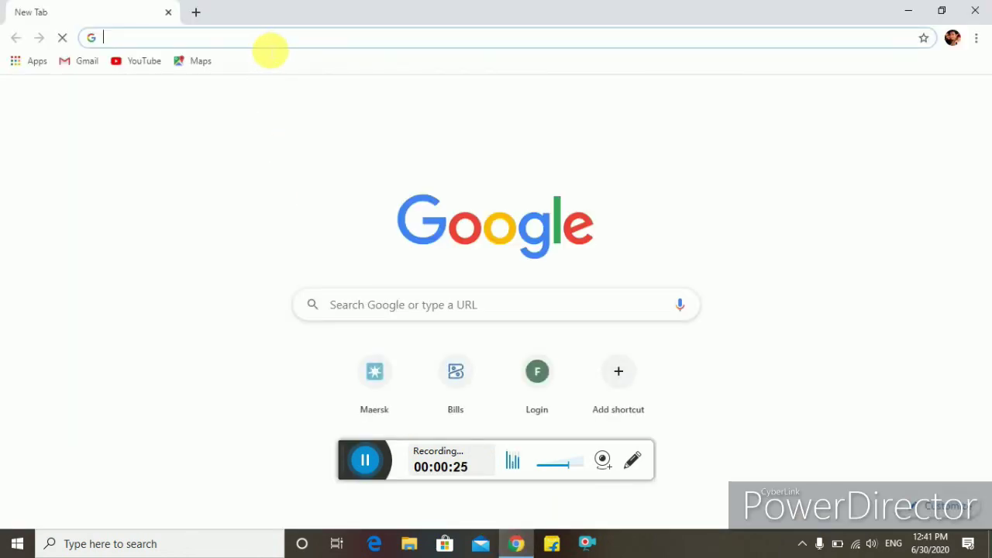
# Search Google for 'income tax' from the Chrome address bar.
pyautogui.write('incom')
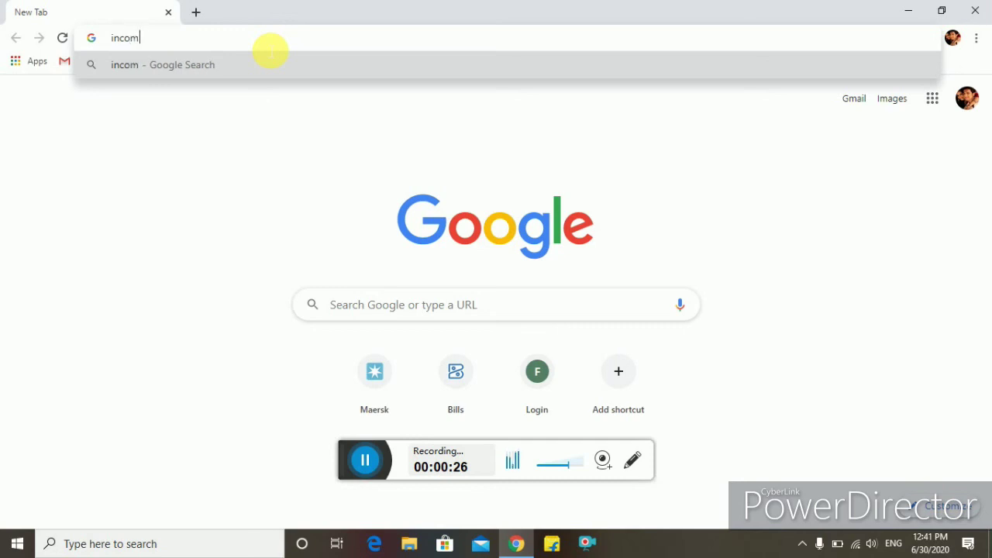
pyautogui.write('e tax')
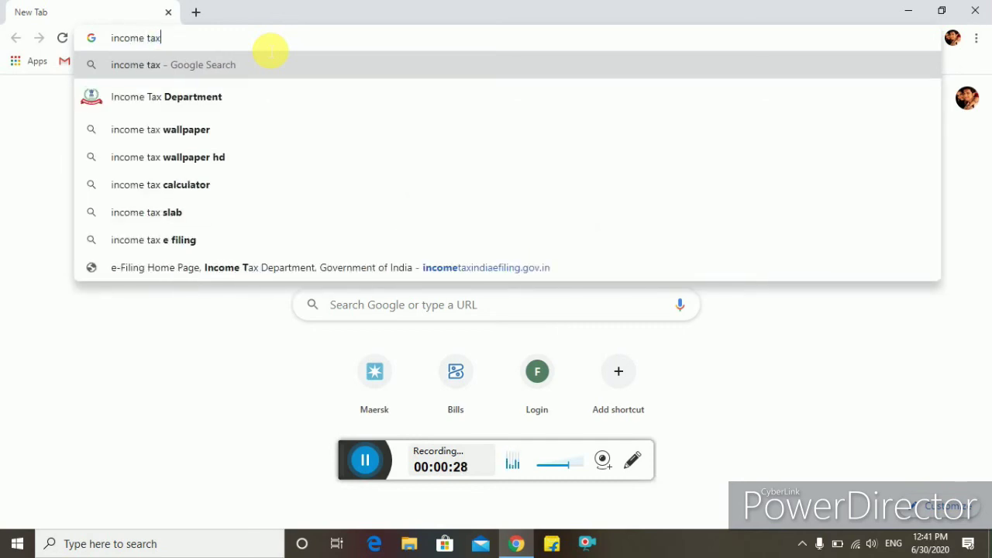
pyautogui.press('Return')
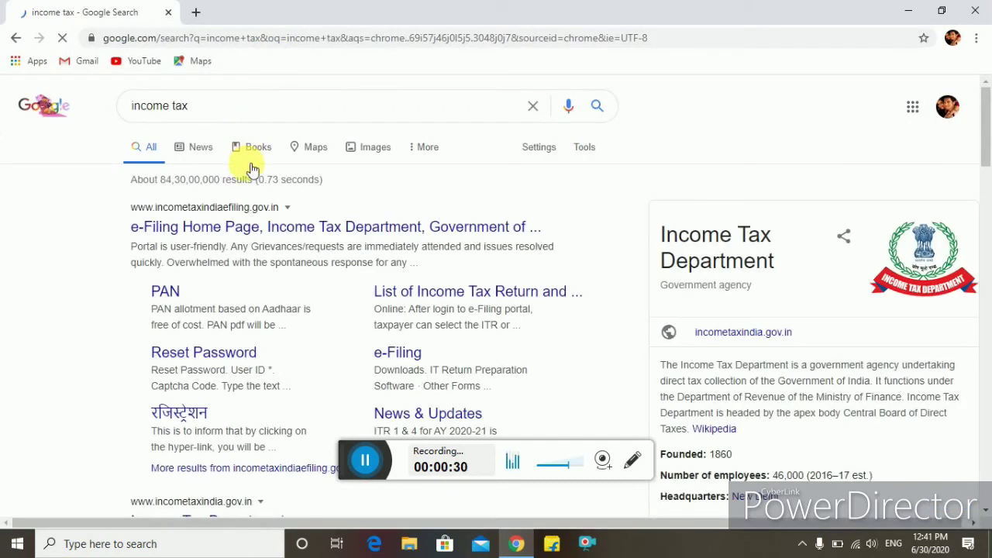
# Open the 'e-Filing Home Page, Income Tax Department' result and close the bank pre-validation announcement.
pyautogui.click(334, 225)
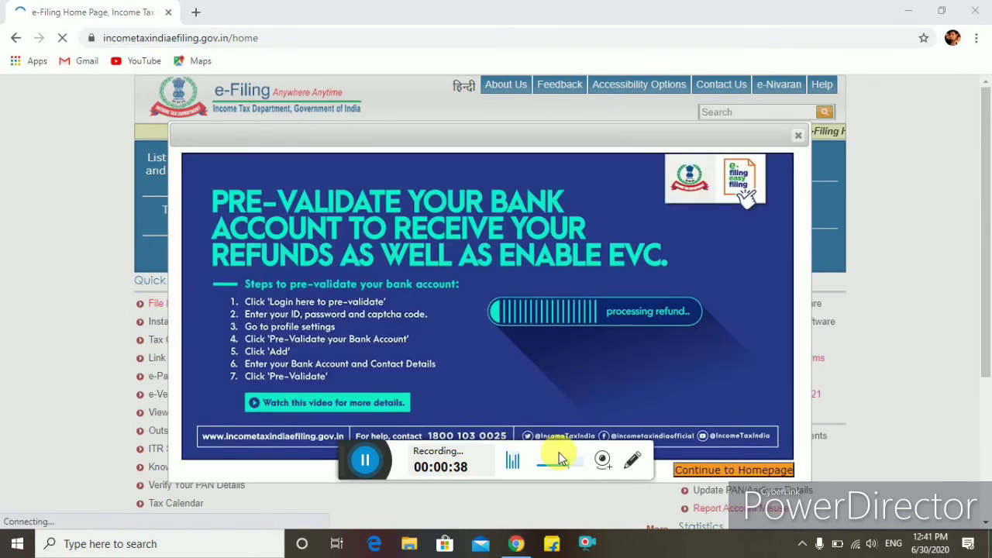
pyautogui.click(806, 136)
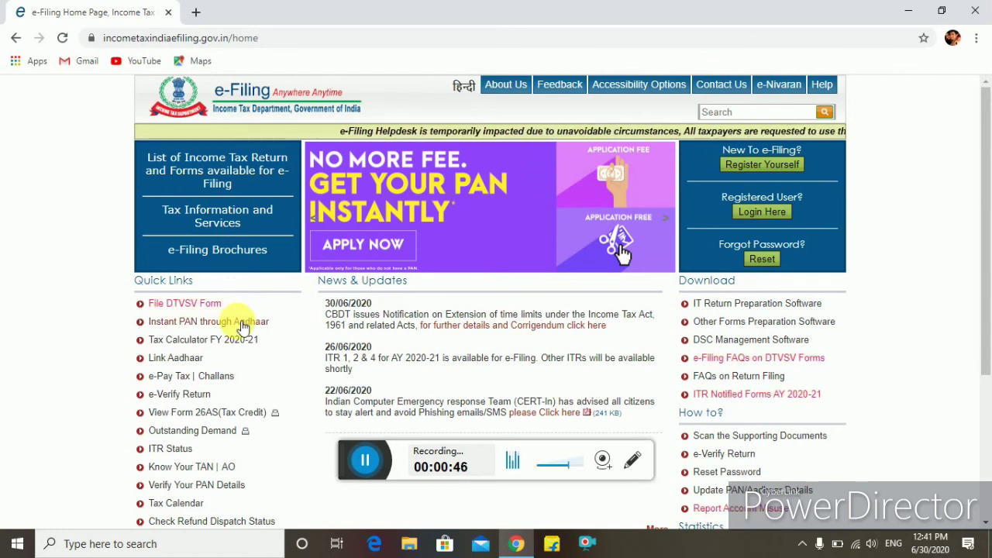
# Open Instant PAN through Aadhaar from Quick Links, close the Translate popup, and choose Get New PAN.
pyautogui.click(243, 327)
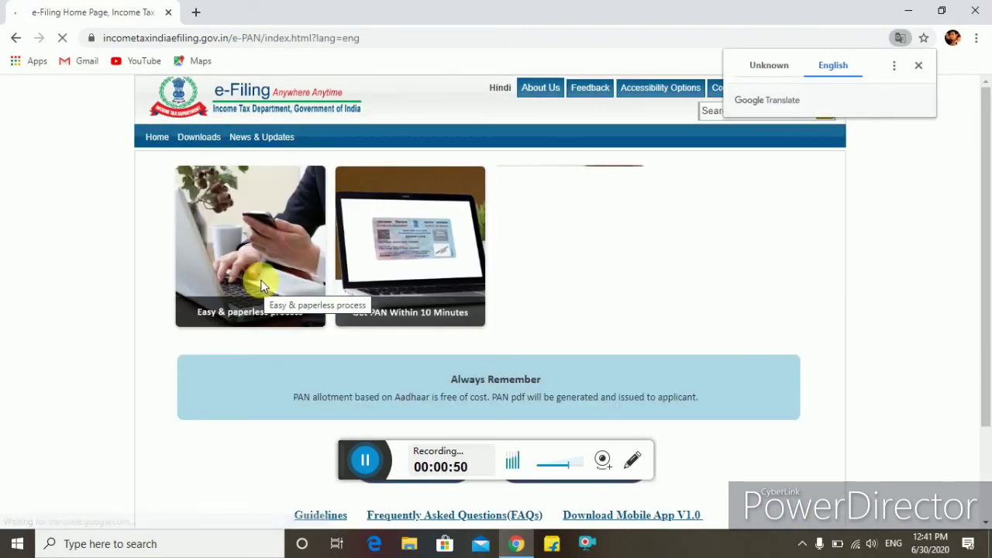
pyautogui.scroll(-2, 427, 321)
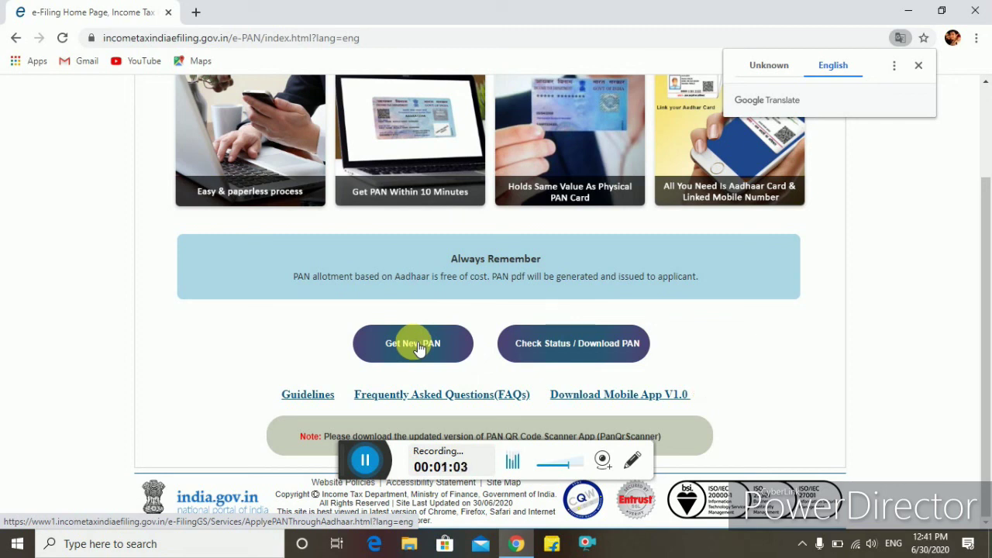
pyautogui.click(919, 67)
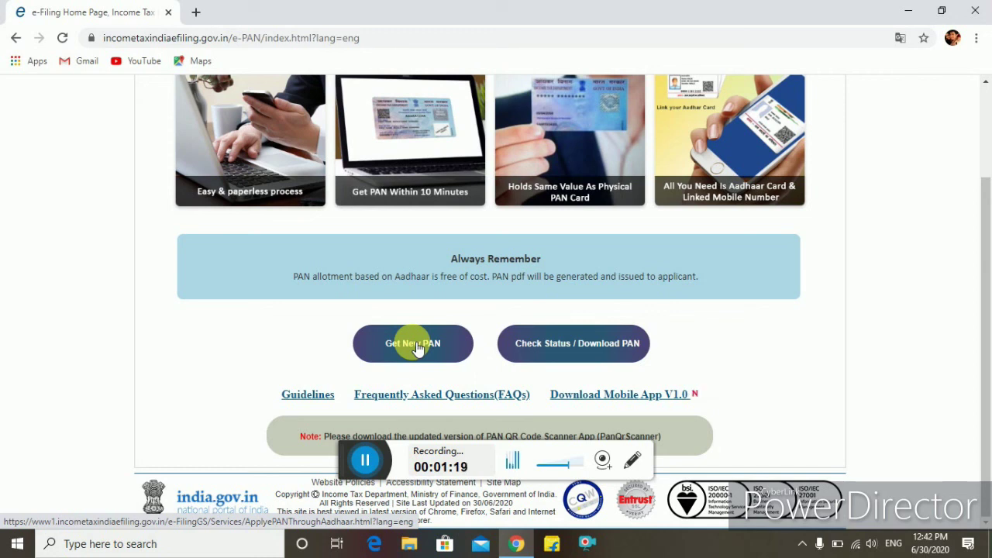
pyautogui.click(417, 349)
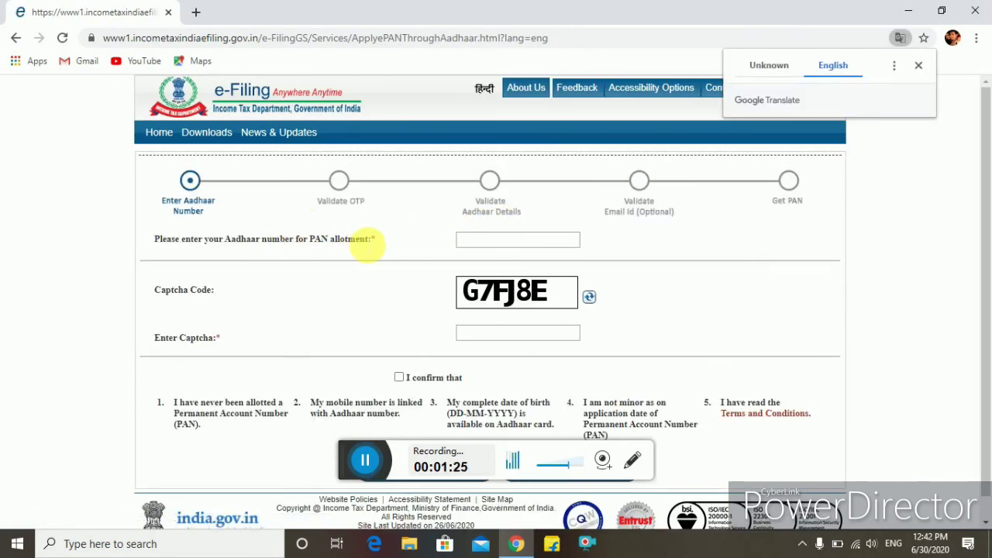
# Enter the Aadhaar number and captcha, tick 'I confirm that', and generate the Aadhaar OTP.
pyautogui.click(475, 242)
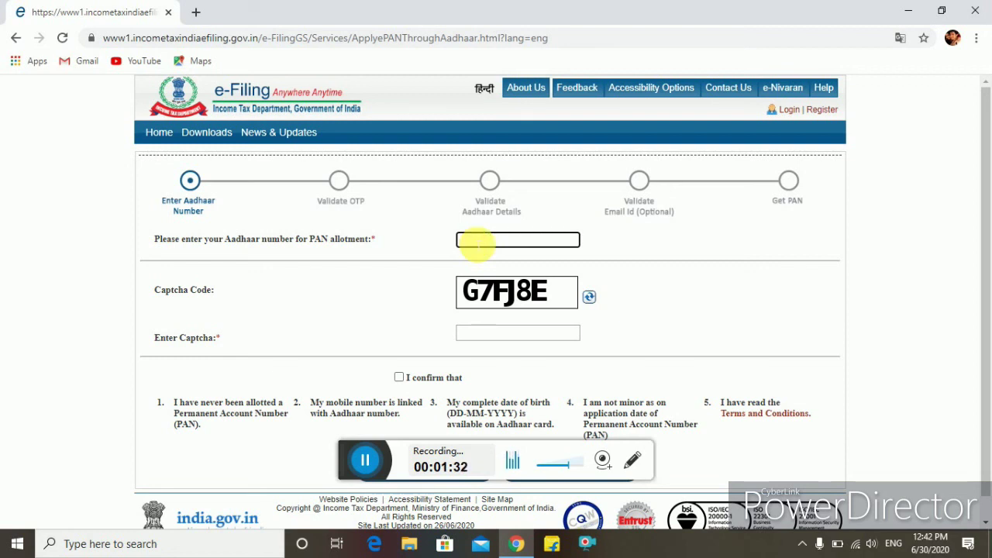
pyautogui.click(365, 458)
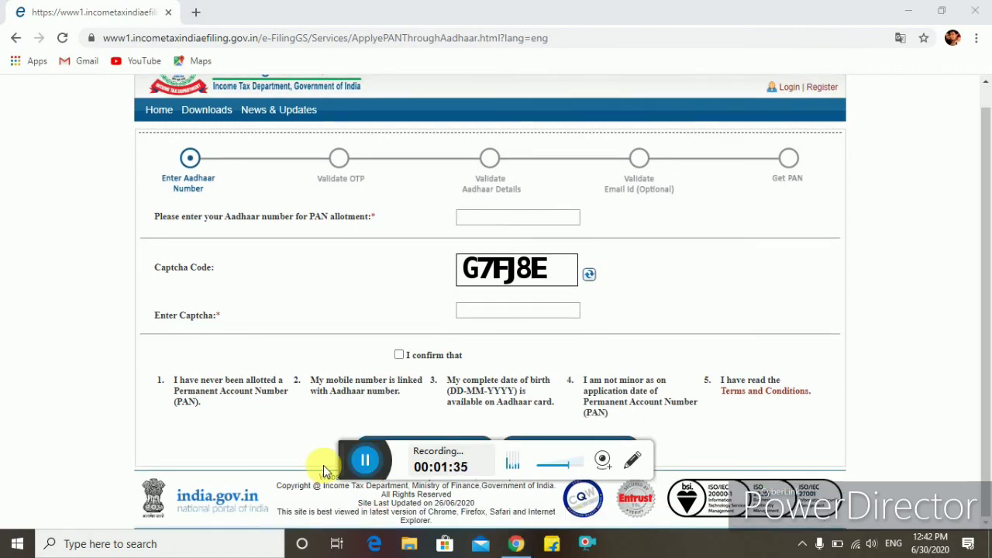
pyautogui.click(499, 221)
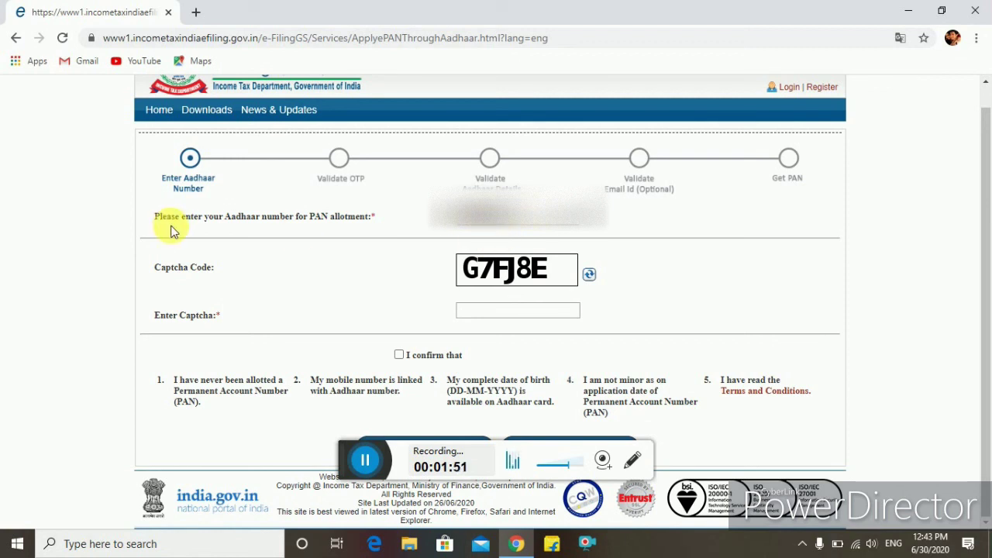
pyautogui.click(480, 312)
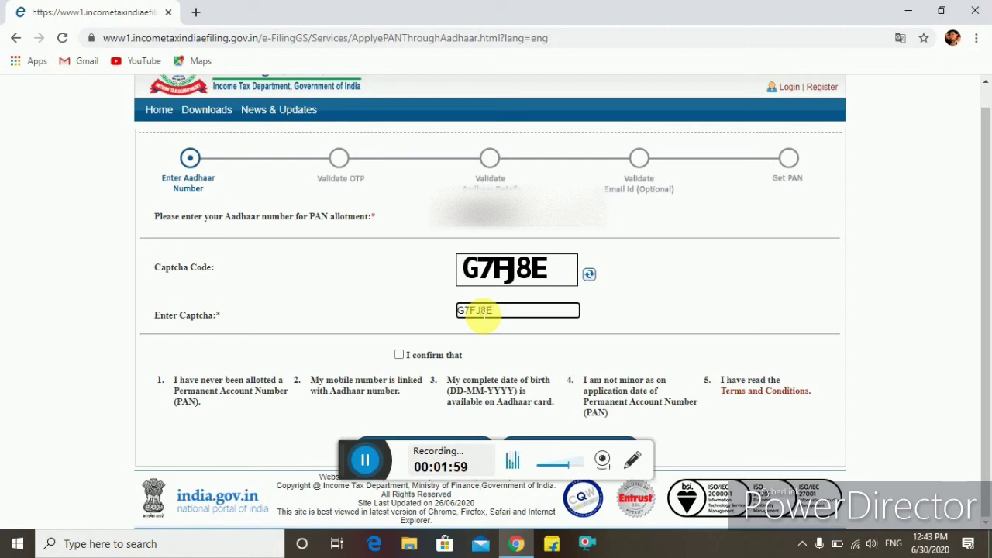
pyautogui.click(398, 355)
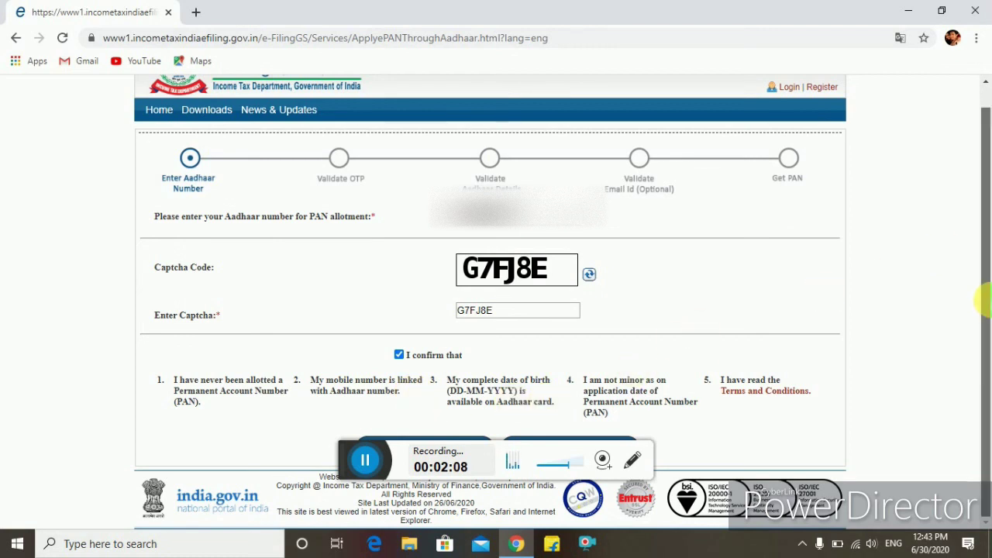
pyautogui.click(471, 443)
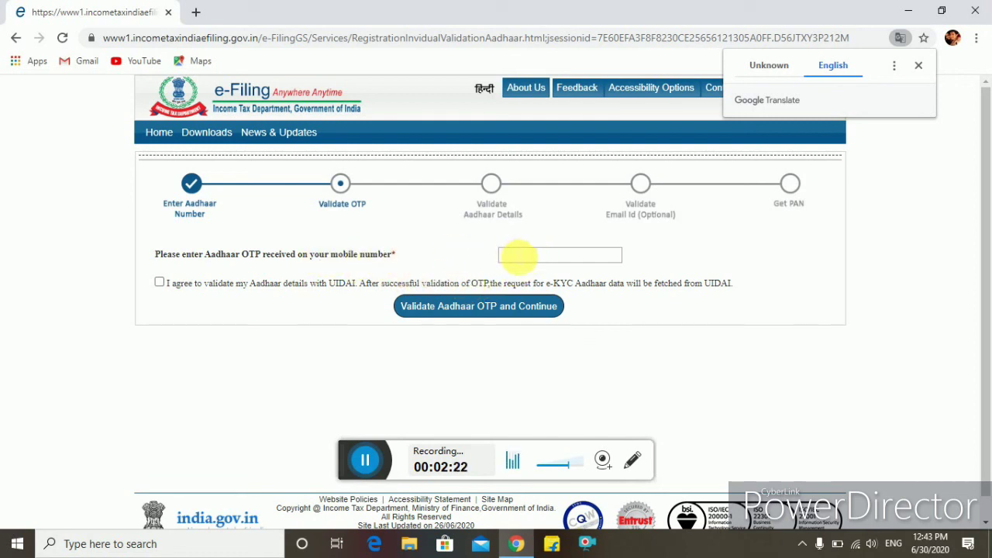
# Enter the received Aadhaar OTP, consent to UIDAI validation, and validate it.
pyautogui.click(516, 257)
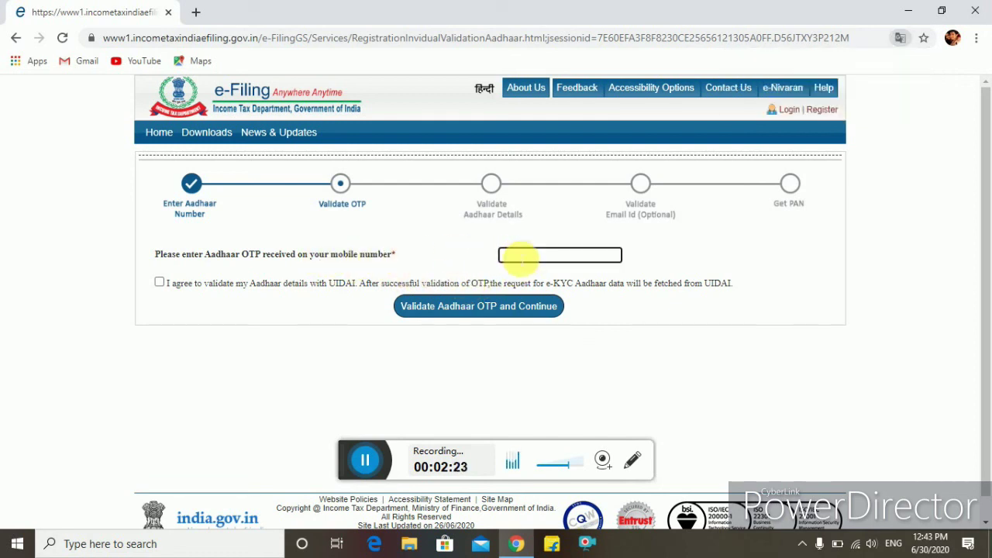
pyautogui.click(366, 461)
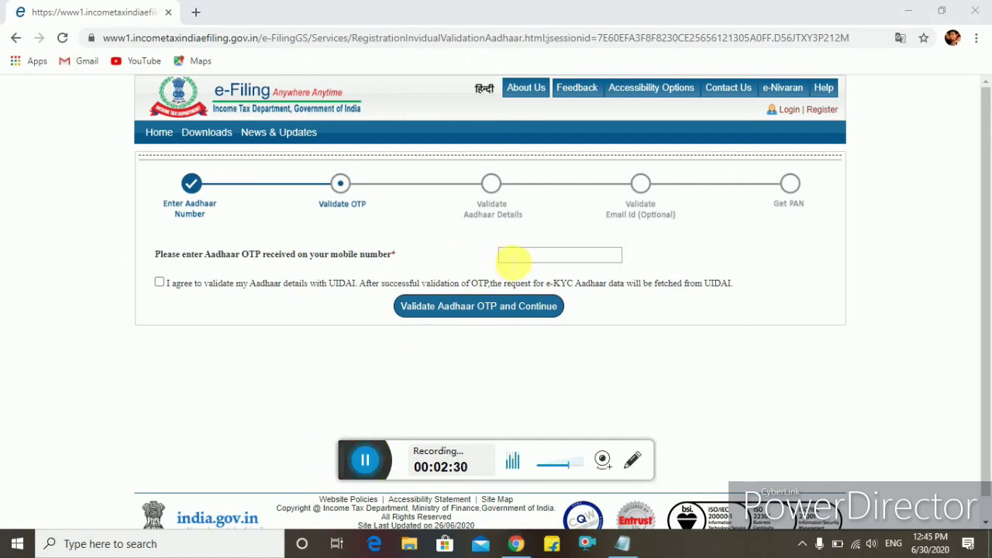
pyautogui.click(513, 258)
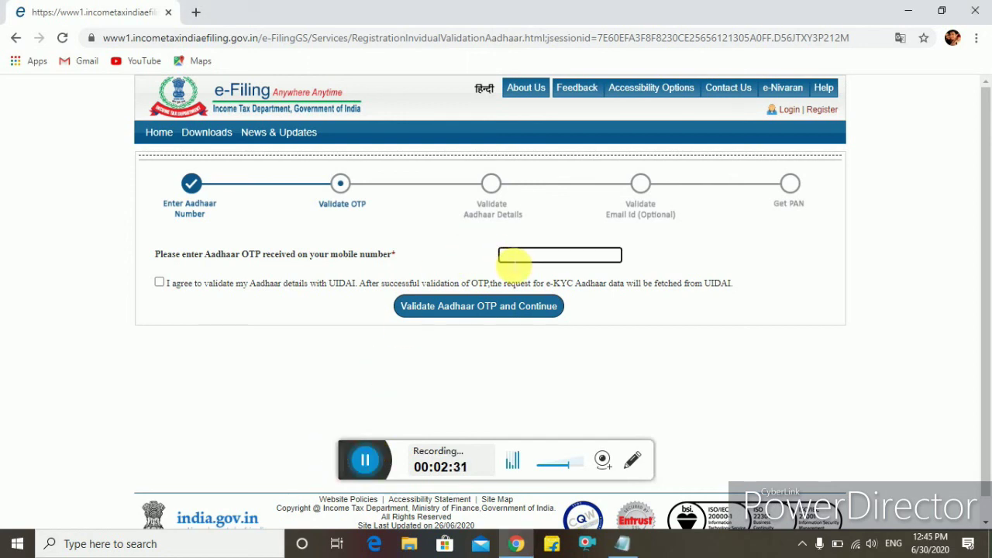
pyautogui.write('12')
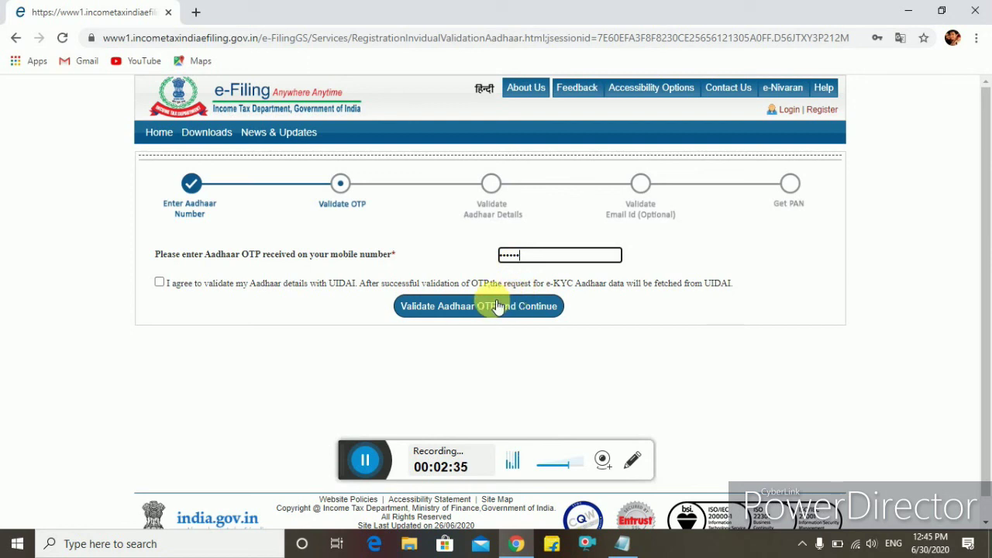
pyautogui.click(159, 283)
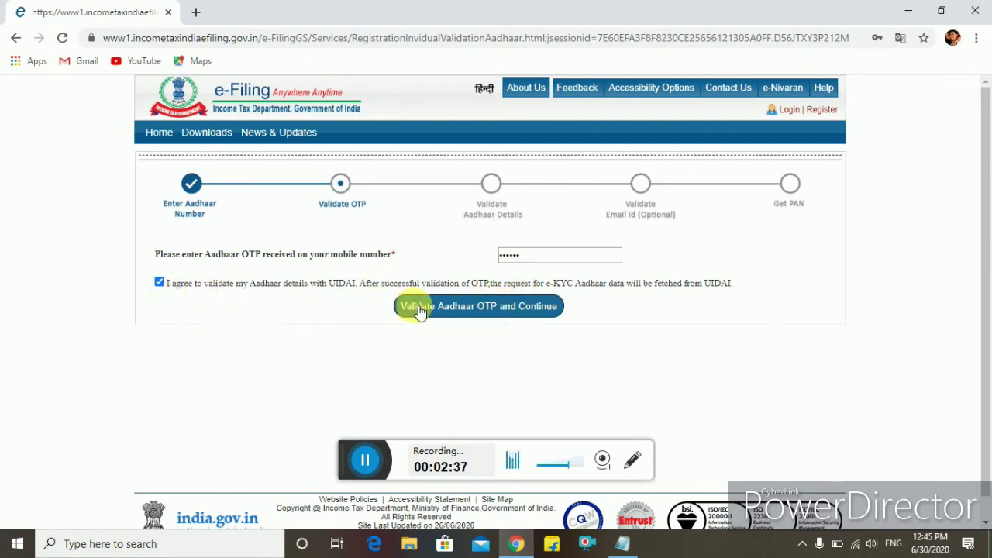
pyautogui.click(464, 310)
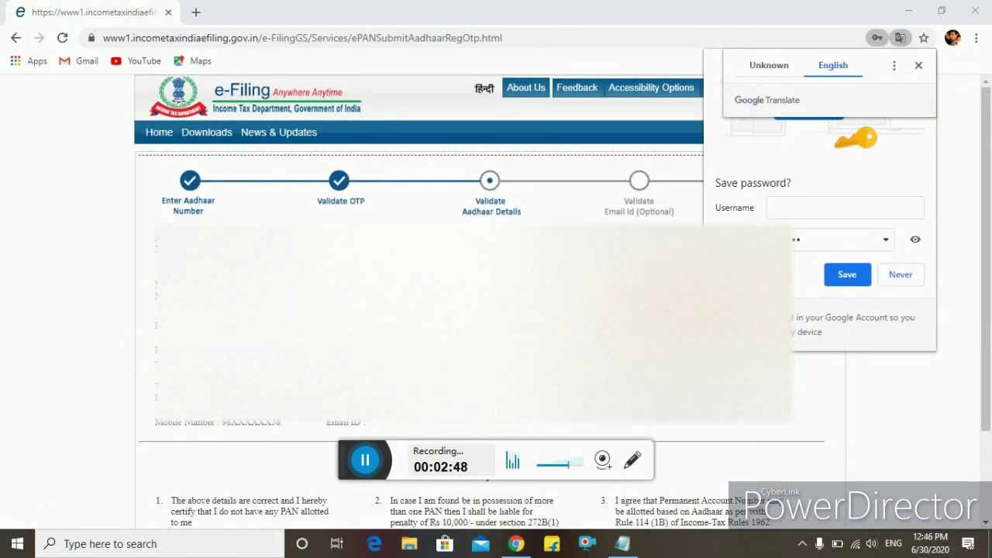
# Dismiss the Translate and Save password prompts, then submit the PAN request from the page bottom.
pyautogui.click(919, 65)
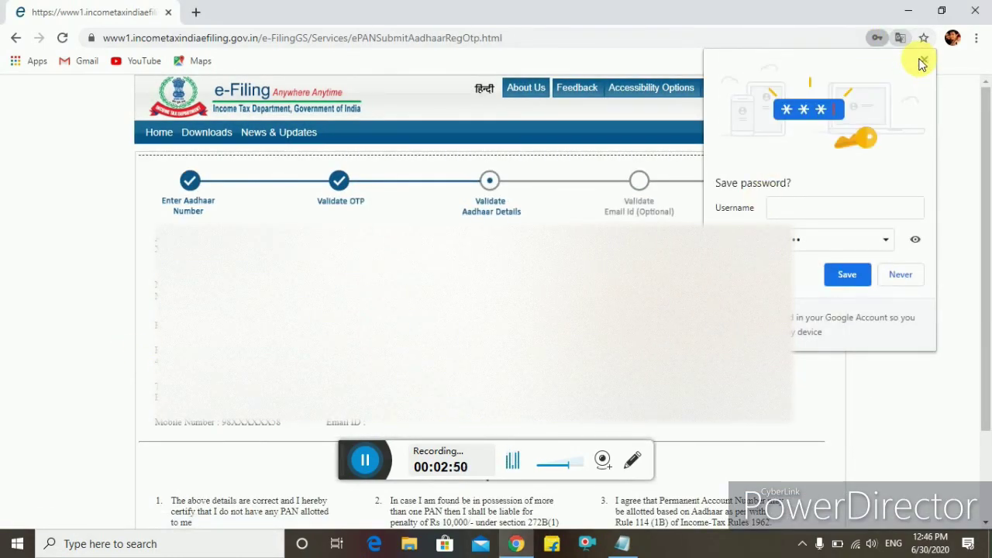
pyautogui.click(901, 275)
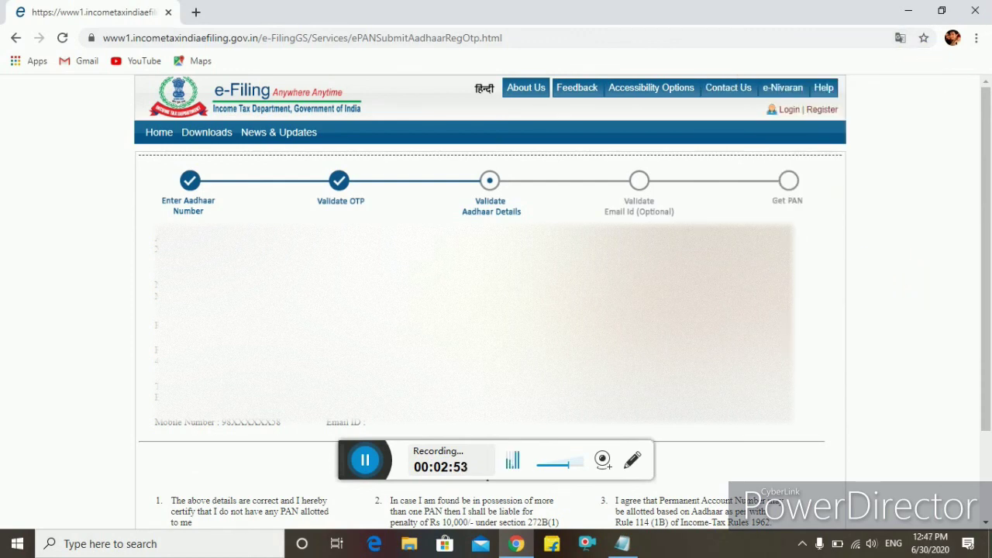
pyautogui.scroll(-1, 495, 295)
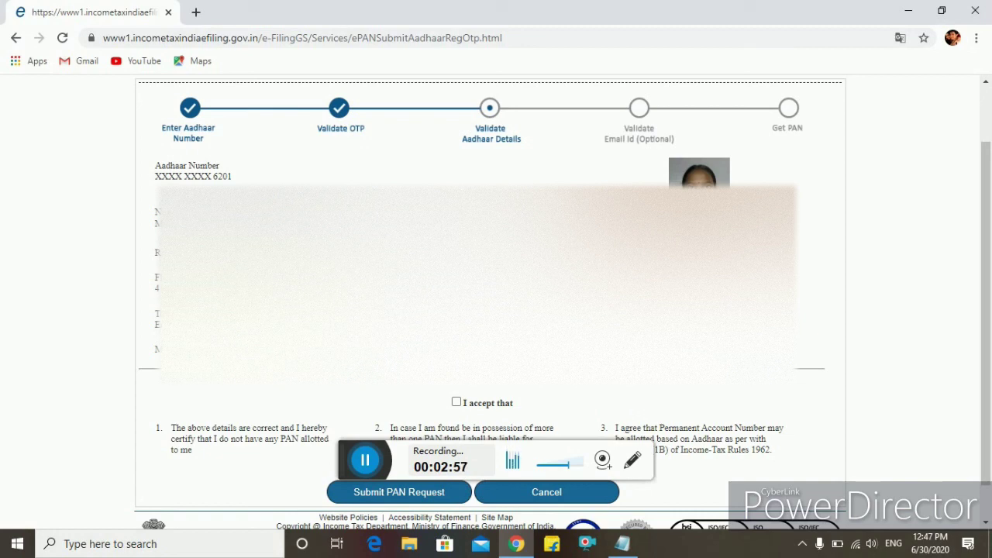
pyautogui.scroll(-1, 398, 387)
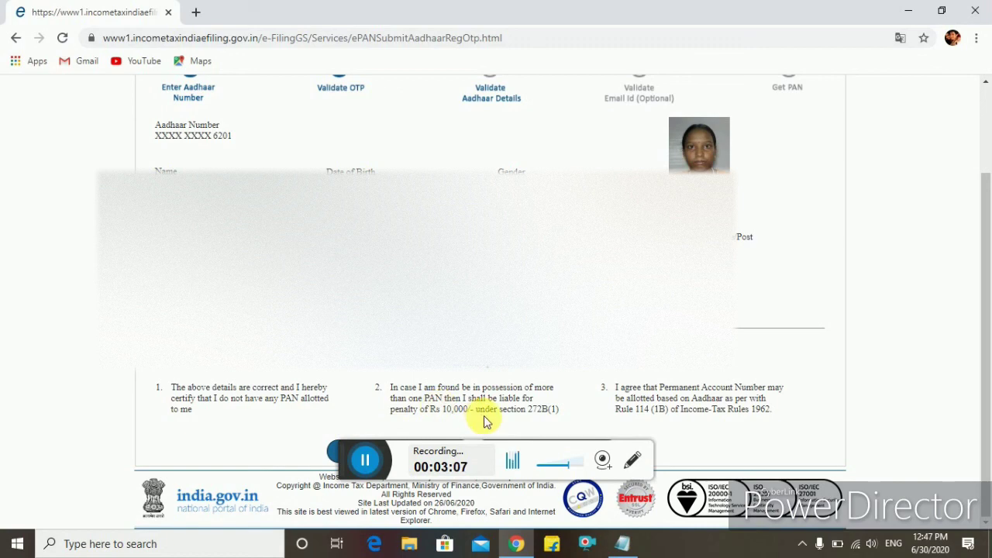
pyautogui.moveTo(349, 457); pyautogui.dragTo(12, 510)
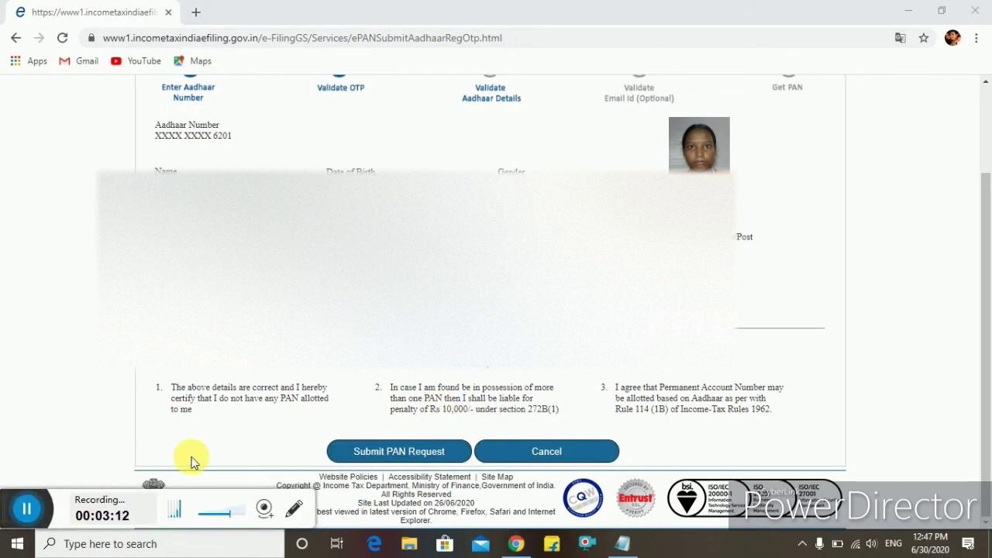
pyautogui.click(361, 453)
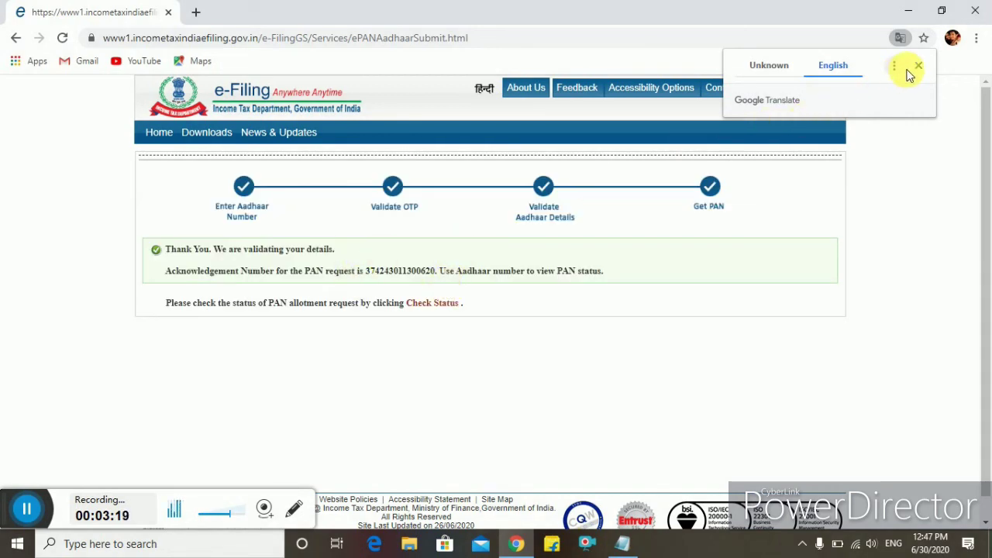
# Dismiss the Translate popup and follow the Check Status link on the acknowledgement page.
pyautogui.click(917, 67)
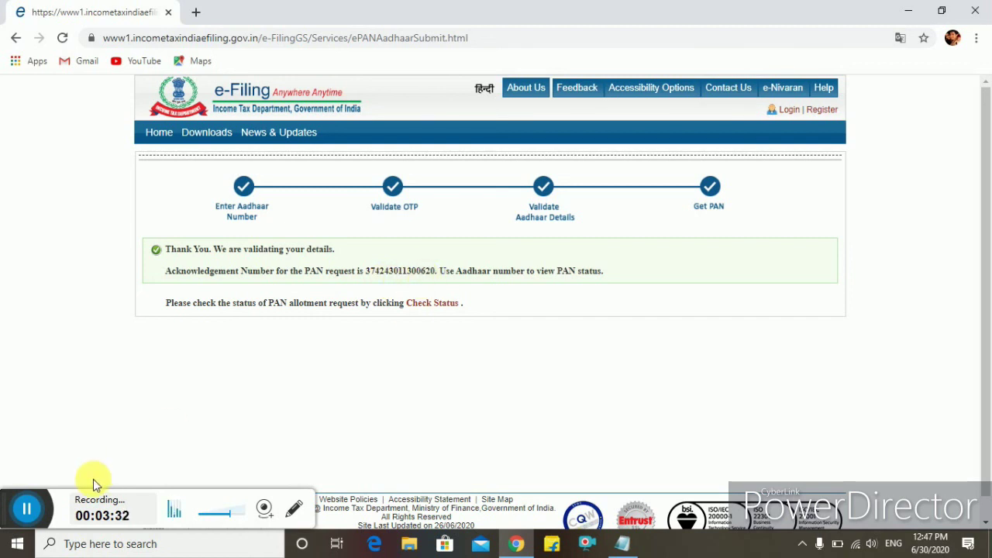
pyautogui.click(30, 511)
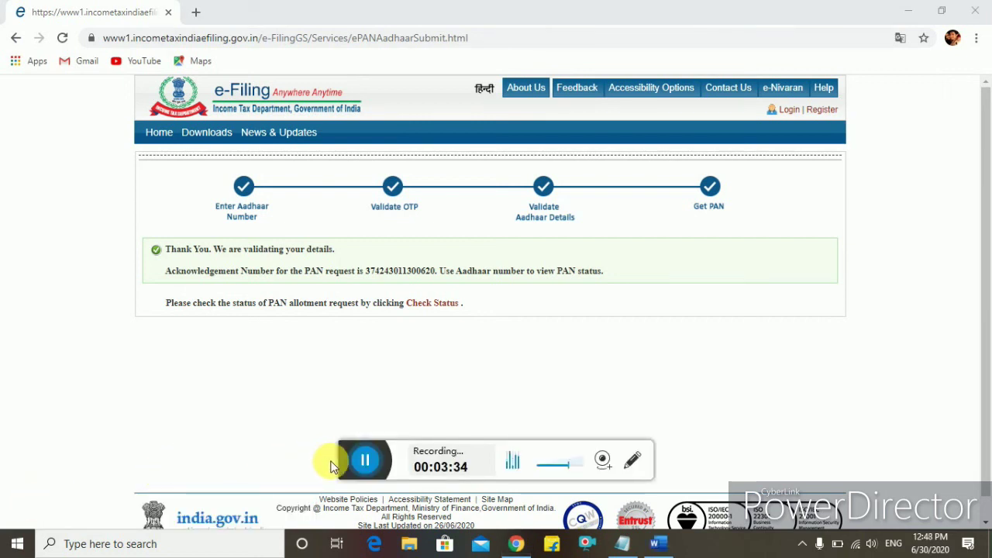
pyautogui.moveTo(330, 465); pyautogui.dragTo(8, 513)
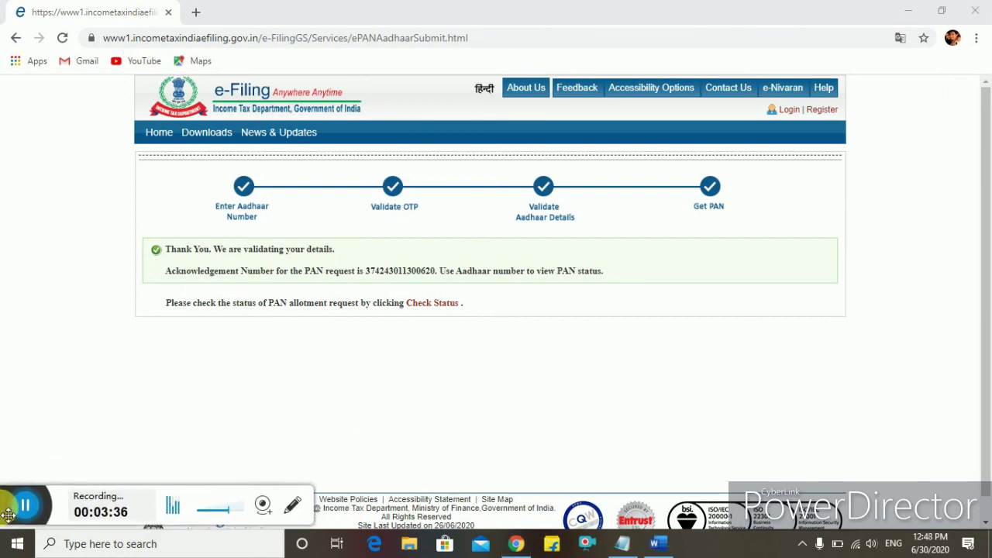
pyautogui.click(454, 308)
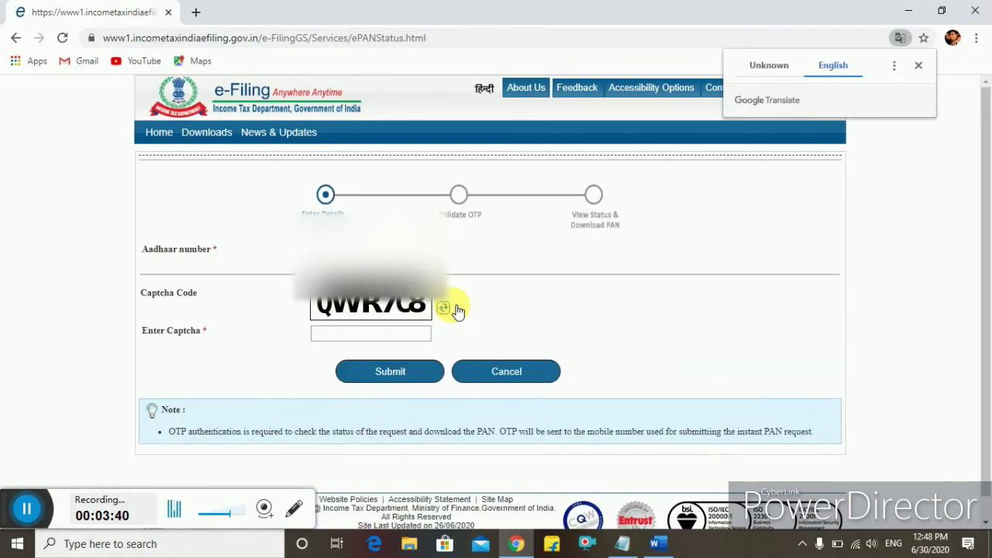
# Enter the Aadhaar number and the captcha, then submit them.
pyautogui.click(392, 253)
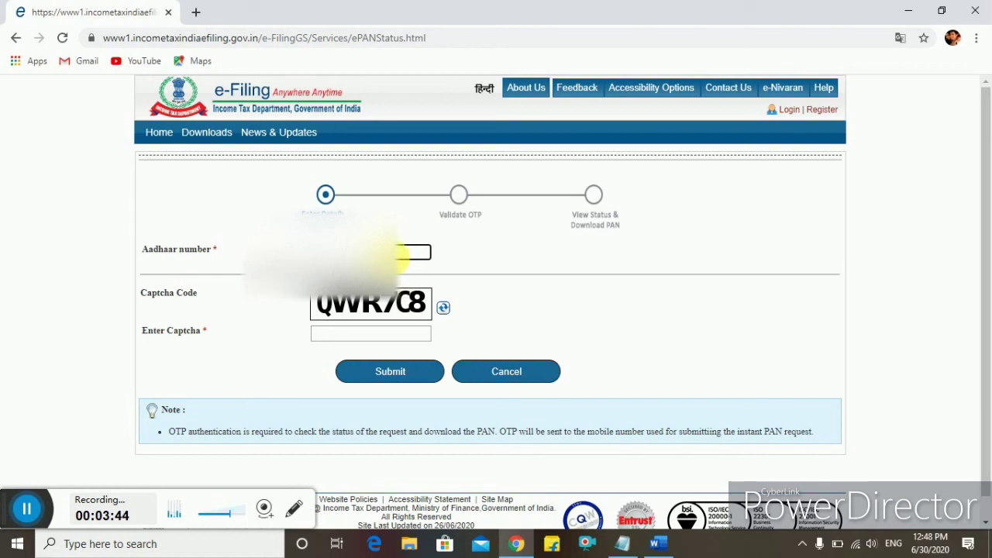
pyautogui.scroll(-1, 34, 514)
pyautogui.press('Tab')
pyautogui.press('Tab')
pyautogui.write('QW')
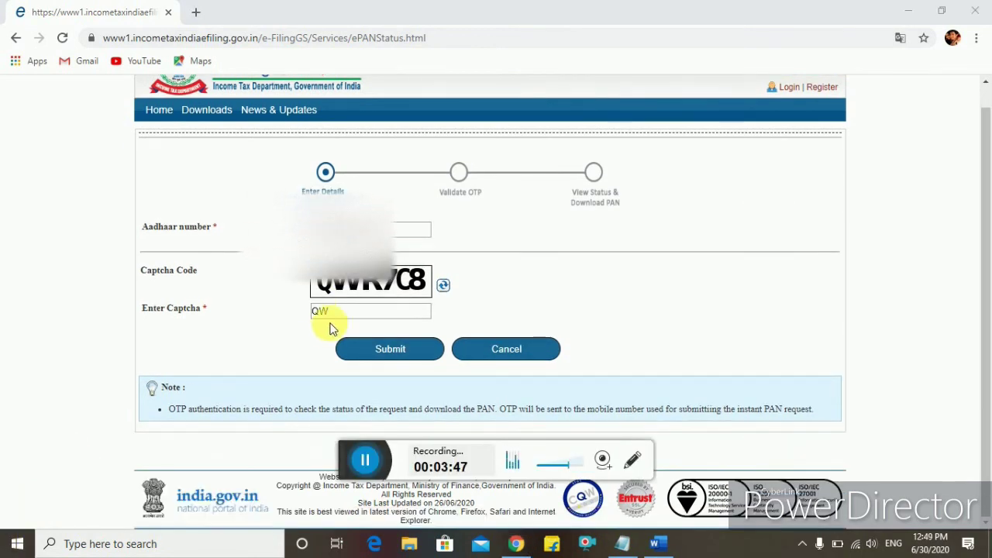
pyautogui.click(347, 314)
pyautogui.write('R')
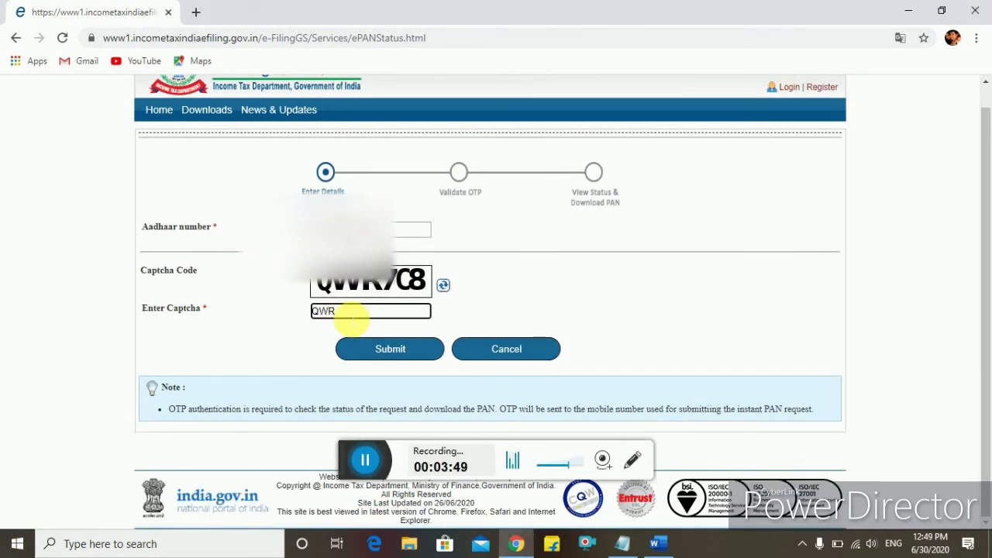
pyautogui.write('7C8')
pyautogui.click(410, 354)
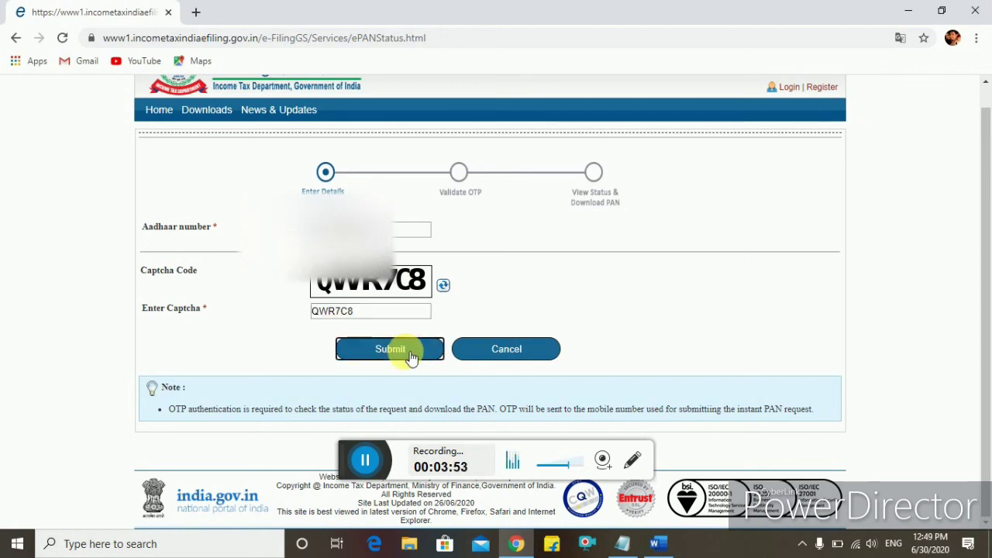
# Enter the received OTP and submit it to view the PAN allotment status.
pyautogui.moveTo(348, 470); pyautogui.dragTo(8, 514)
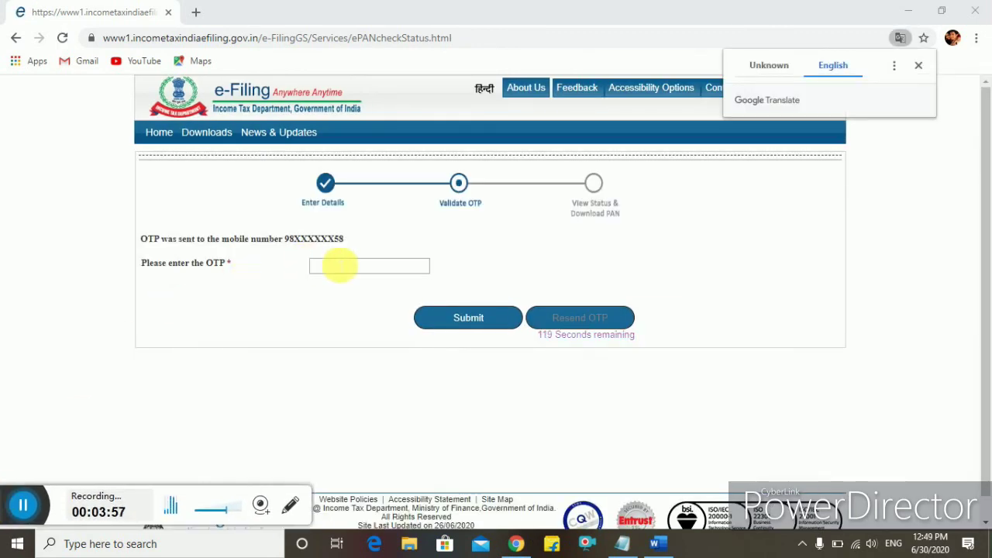
pyautogui.click(345, 269)
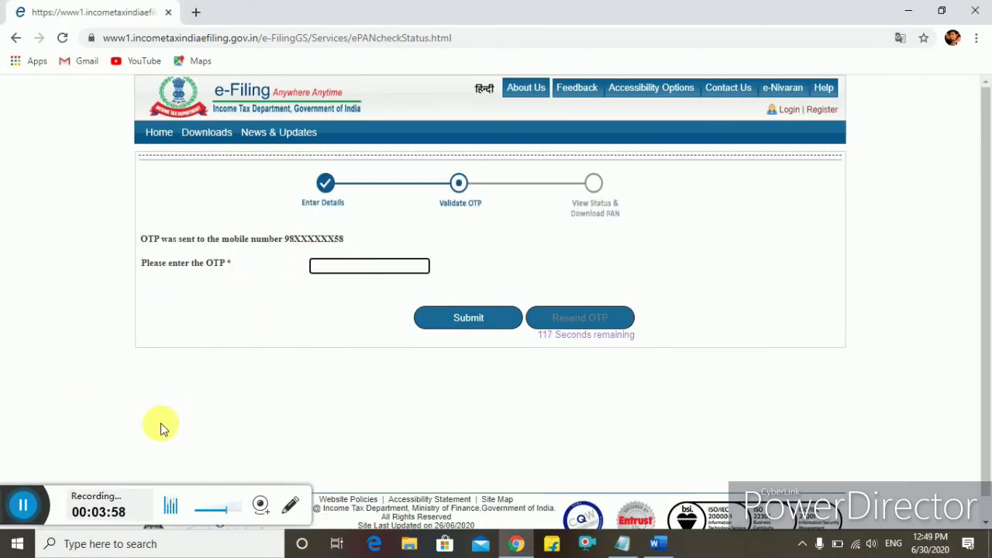
pyautogui.click(28, 495)
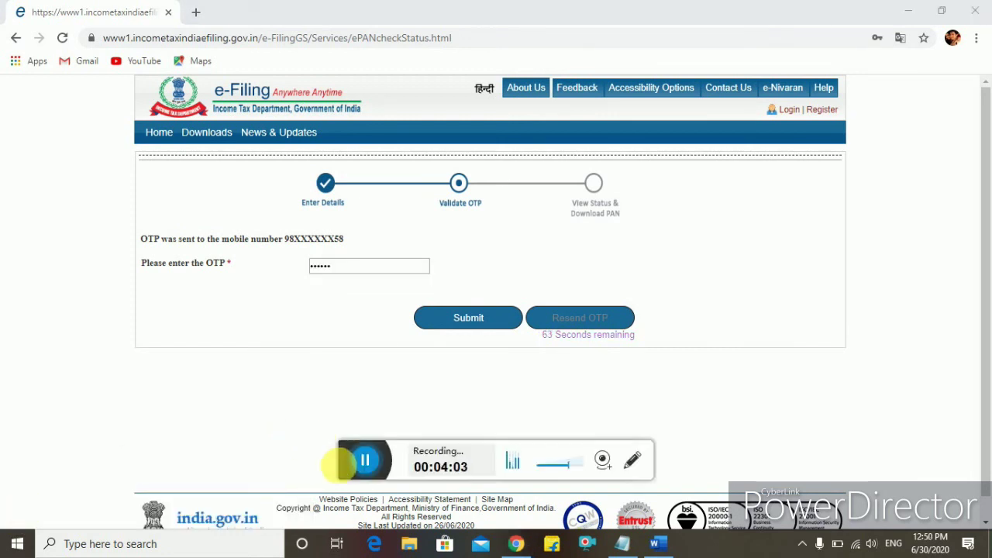
pyautogui.moveTo(354, 460); pyautogui.dragTo(3, 527)
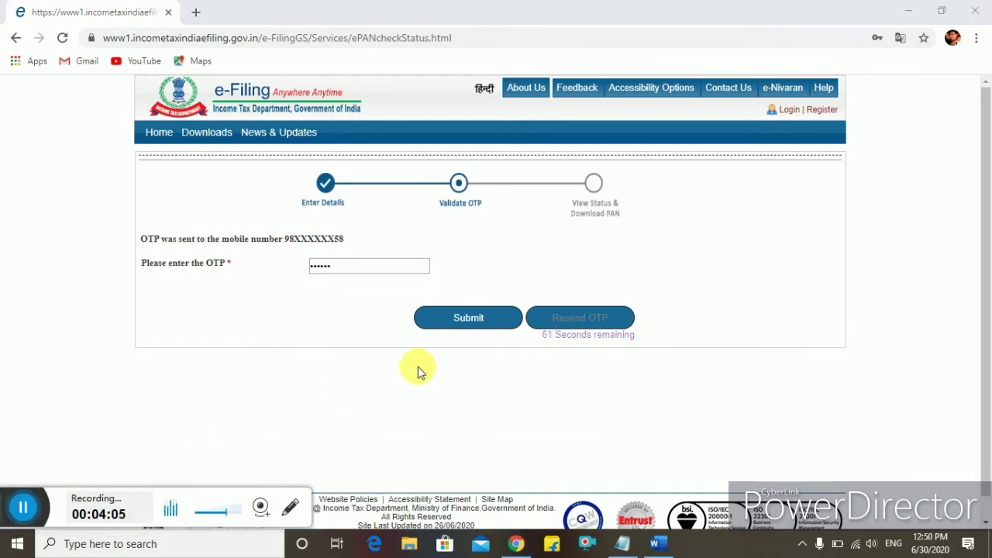
pyautogui.click(496, 318)
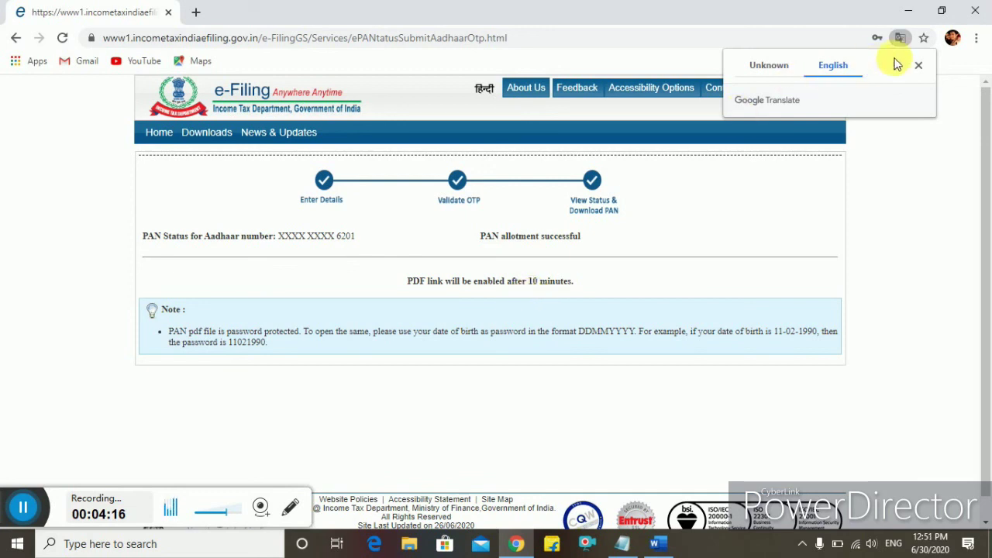
# Close the Google Translate popup over the PAN allotment successful status page.
pyautogui.click(918, 65)
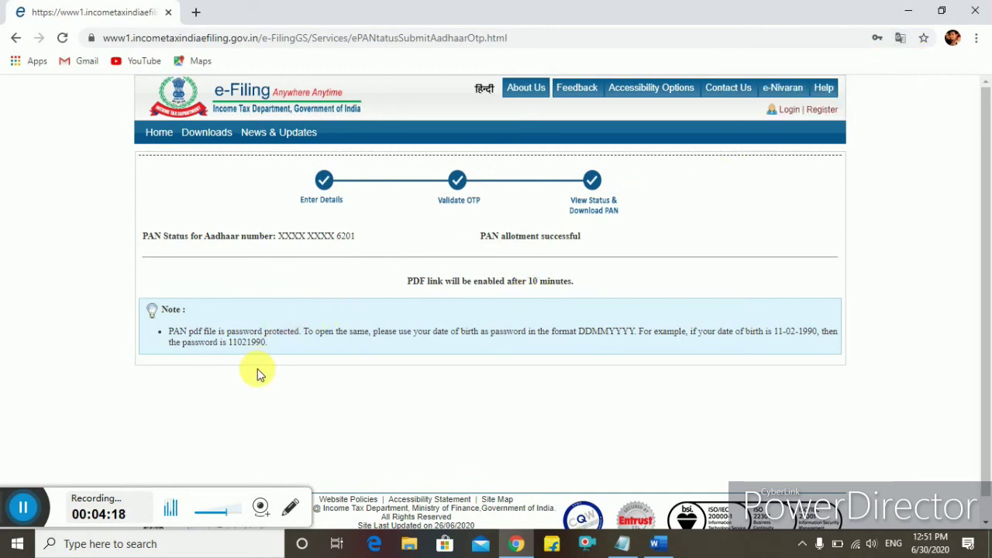